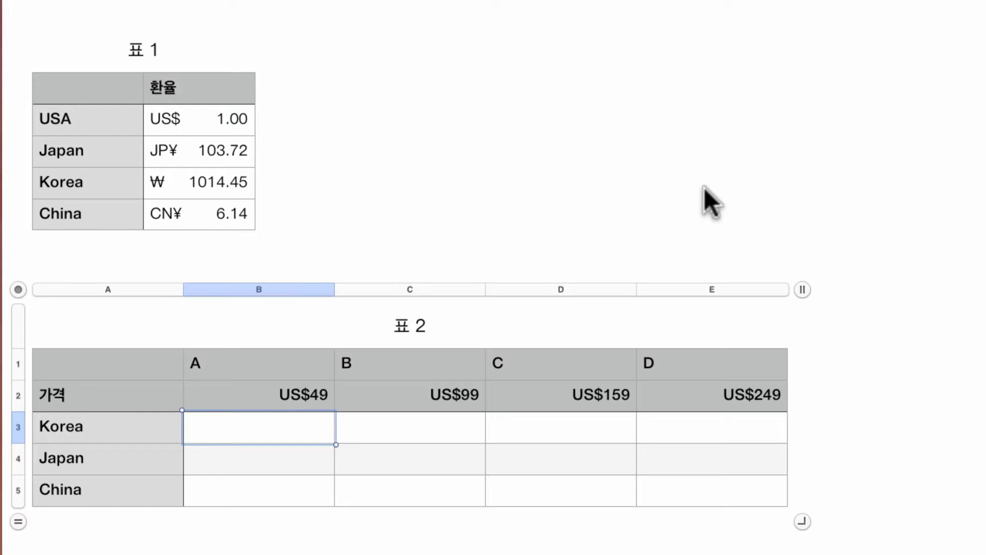
- In cell B3 of 표 2, enter a VLOOKUP of A3 in range 표 1::A2:B5, returning column 2 with match option 0
type("=")
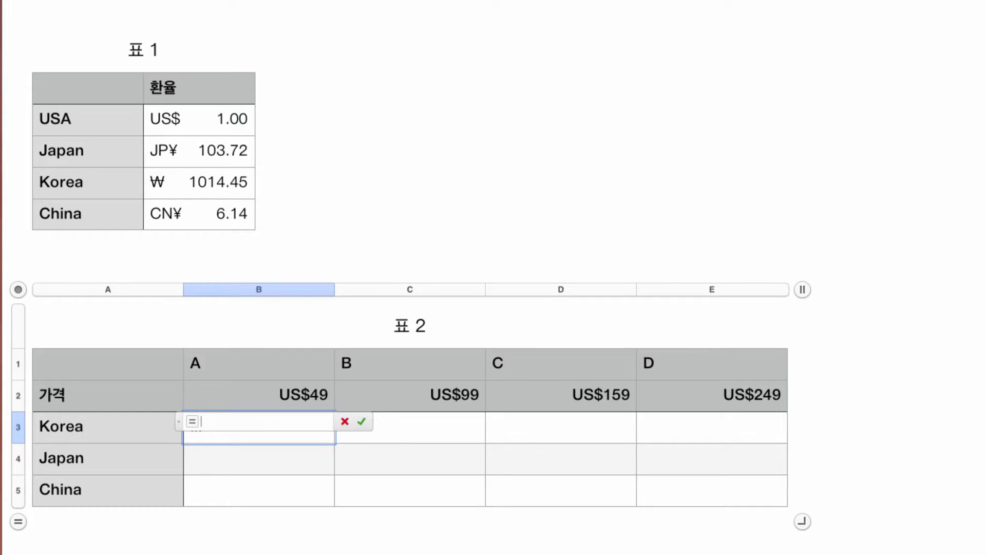
type("vlookup")
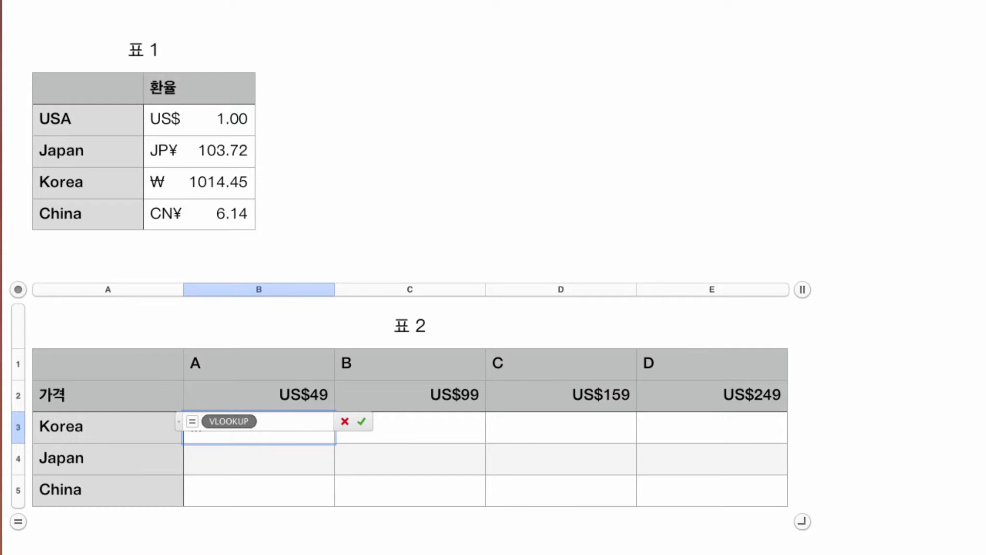
type("(")
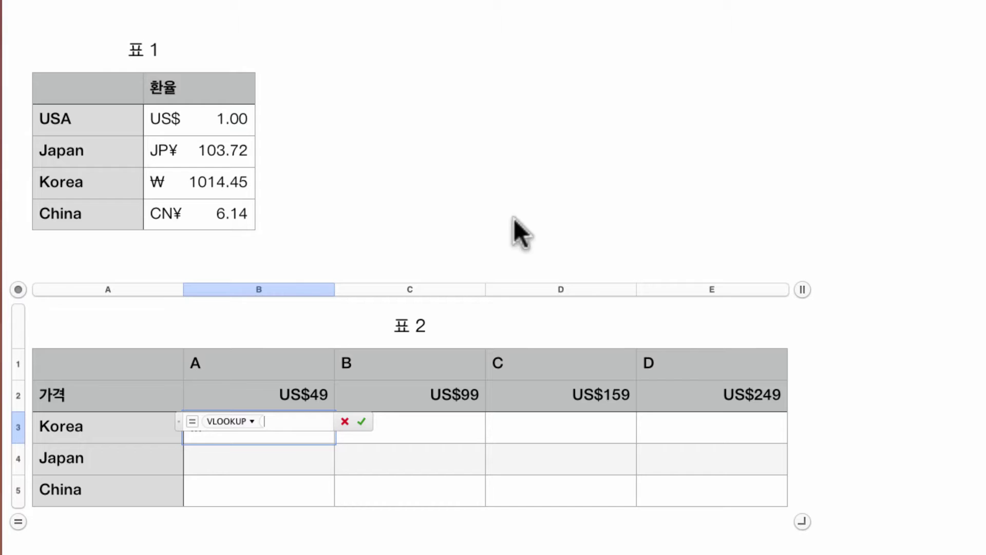
left_click(97, 428)
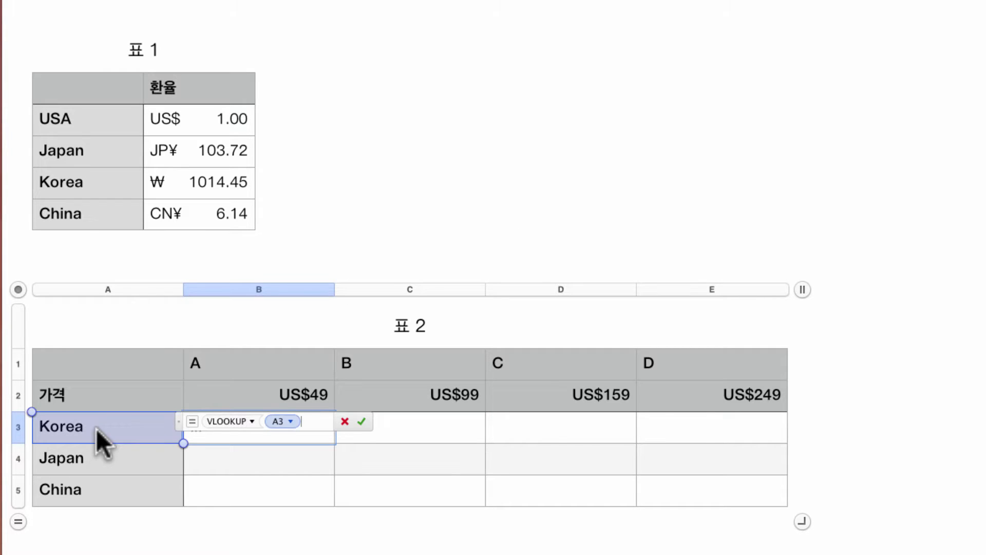
type(",")
left_click(74, 115)
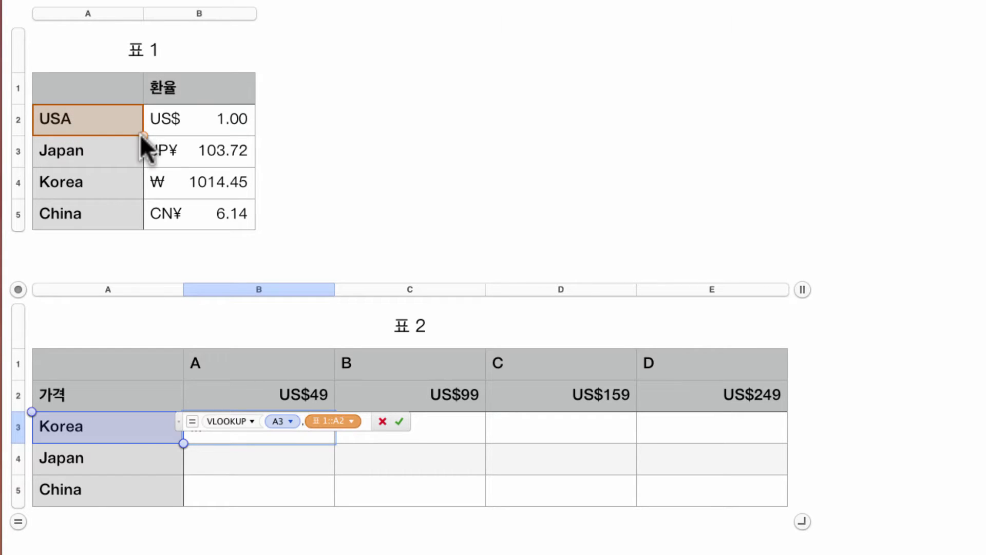
left_click_drag(138, 136, 219, 222)
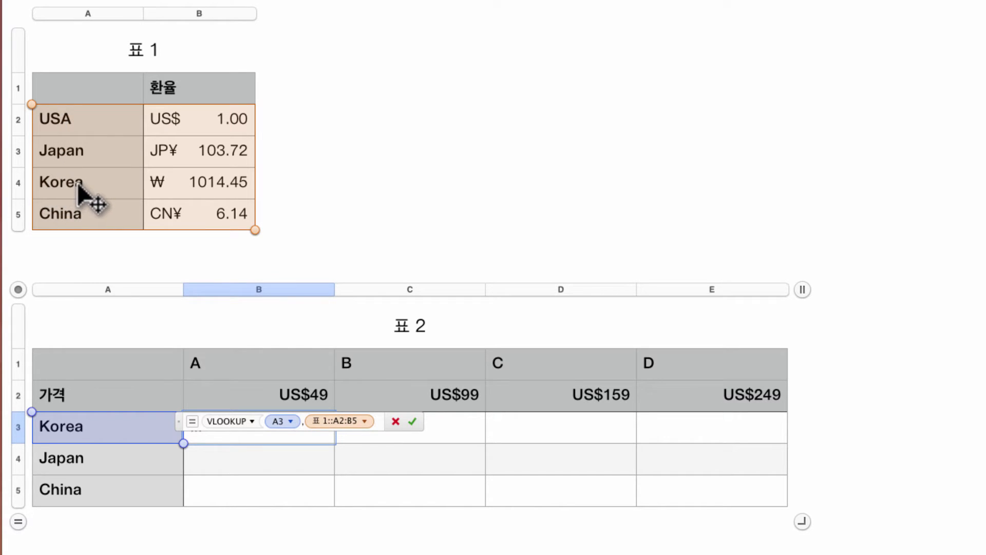
type(",")
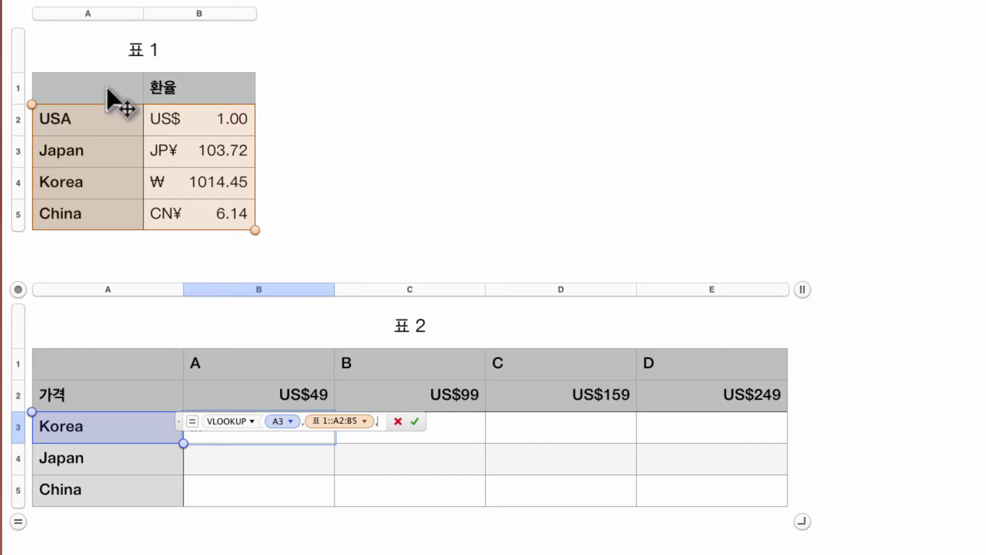
type("2")
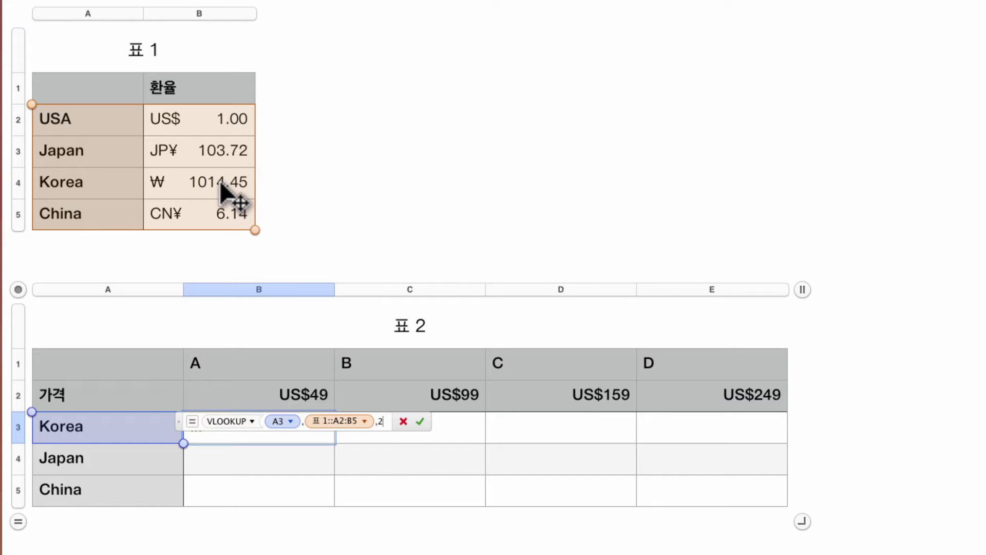
type(",")
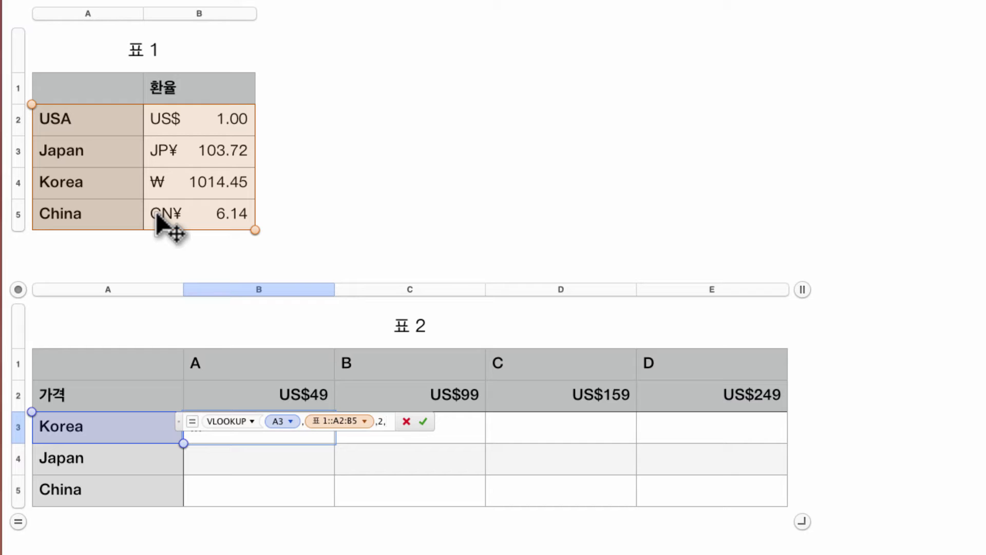
type("0")
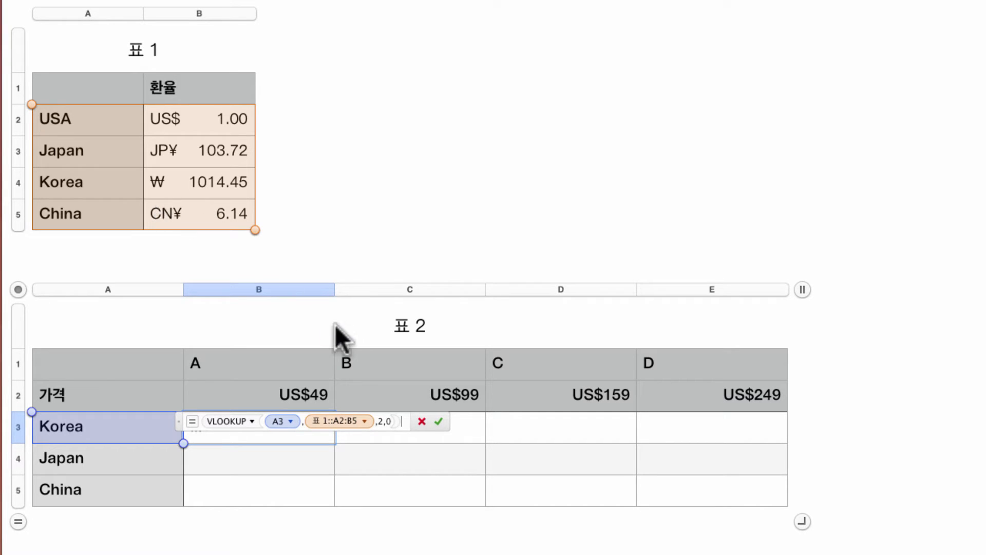
left_click(440, 421)
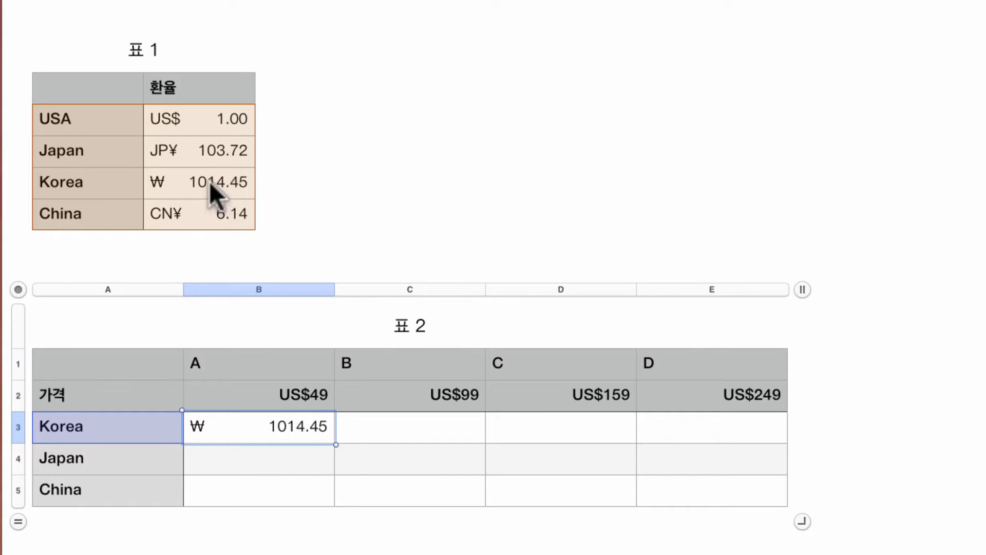
- Multiply the VLOOKUP formula in cell B3 of 표 2 by the dollar price in B2
mouse_move(295, 439)
double_click(294, 427)
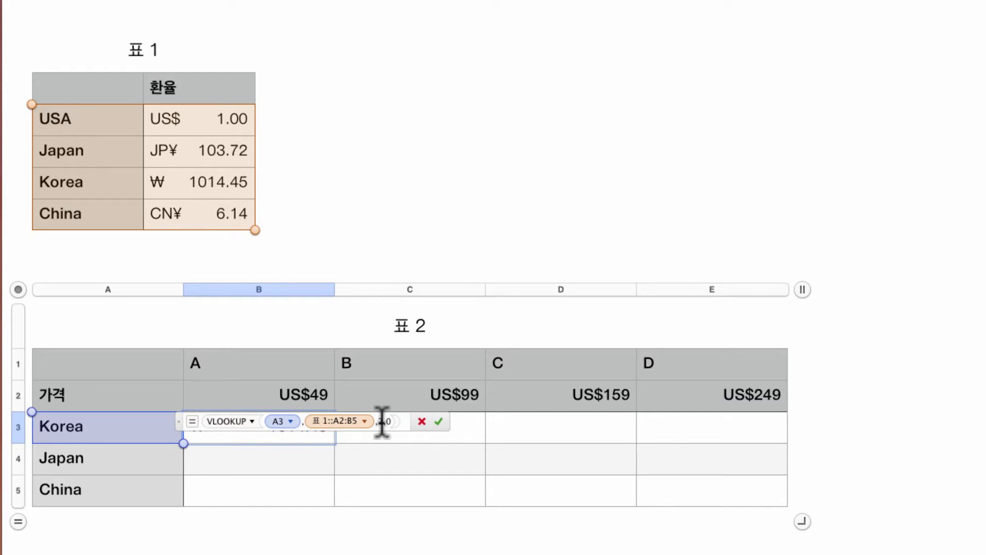
type("*")
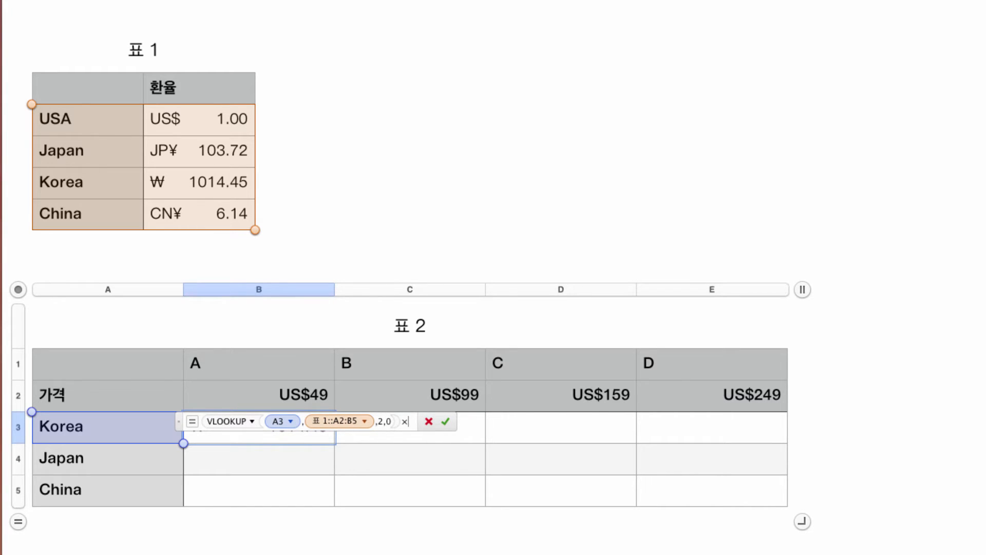
left_click(321, 395)
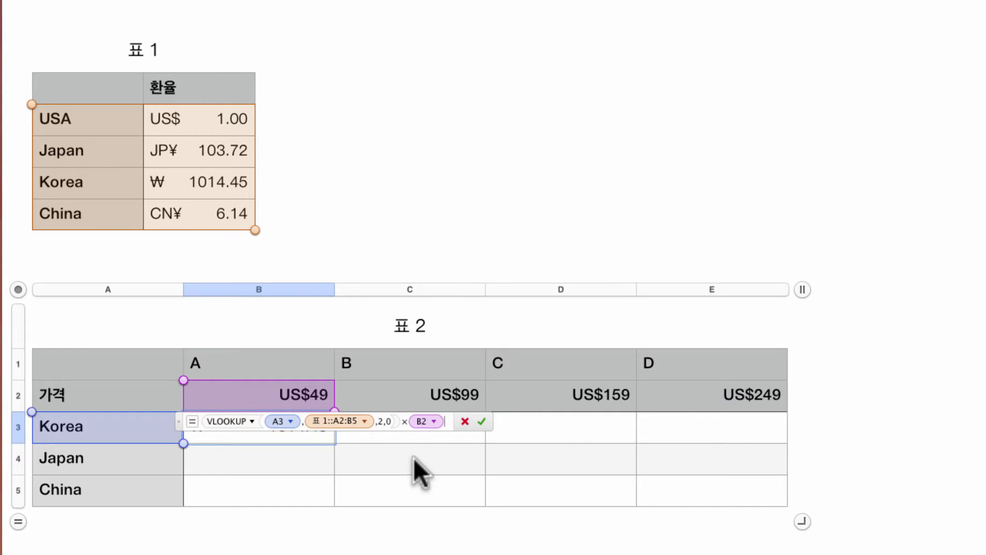
key("Return")
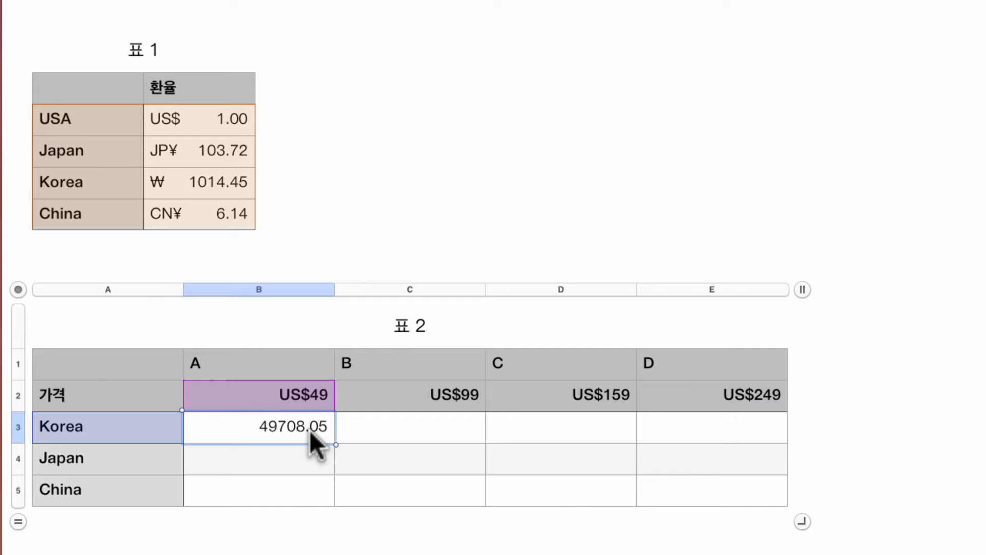
- Begin an HLOOKUP formula in cell B4 of 표 2 with A4 as search value and 표 1::A2:B5 as range
left_click(309, 457)
type("=HLOO")
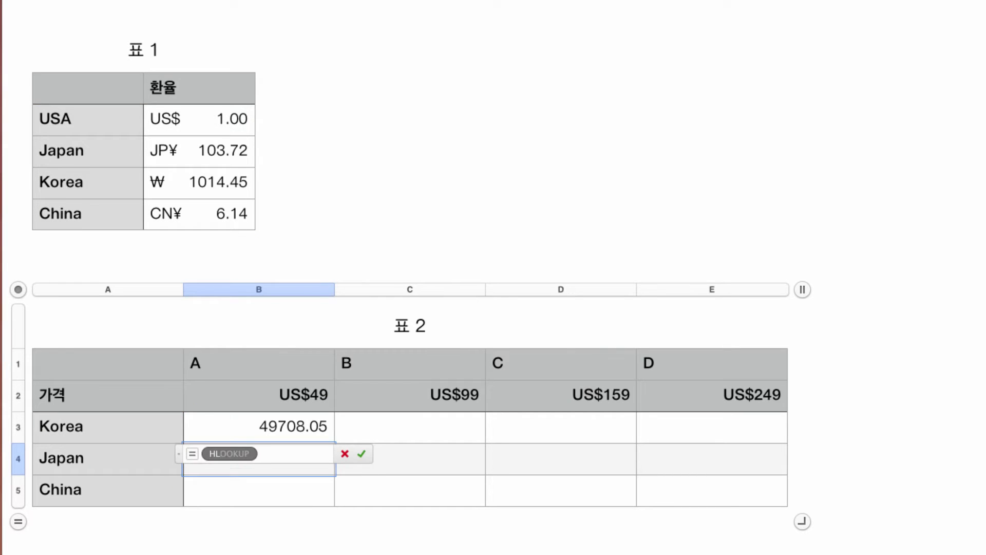
type("KUP(")
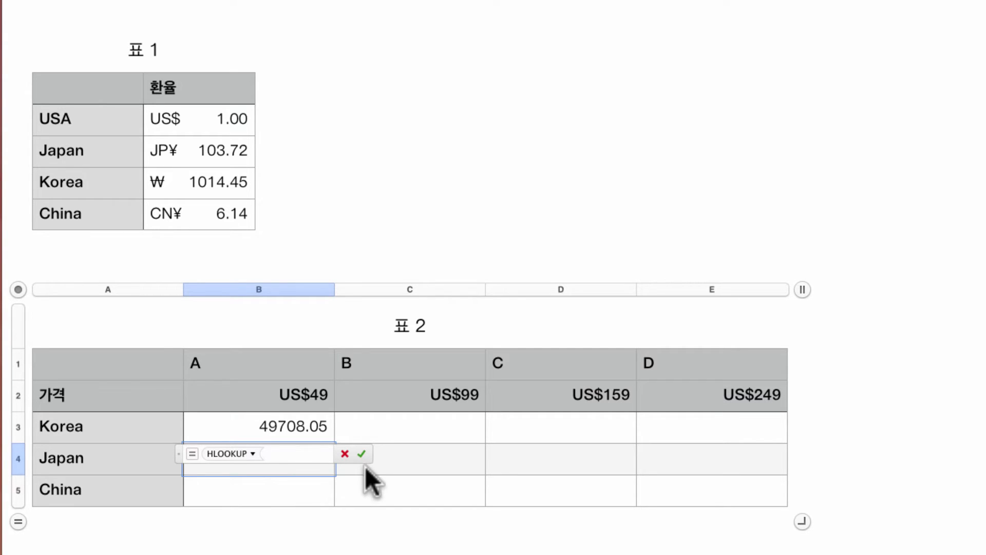
left_click(105, 453)
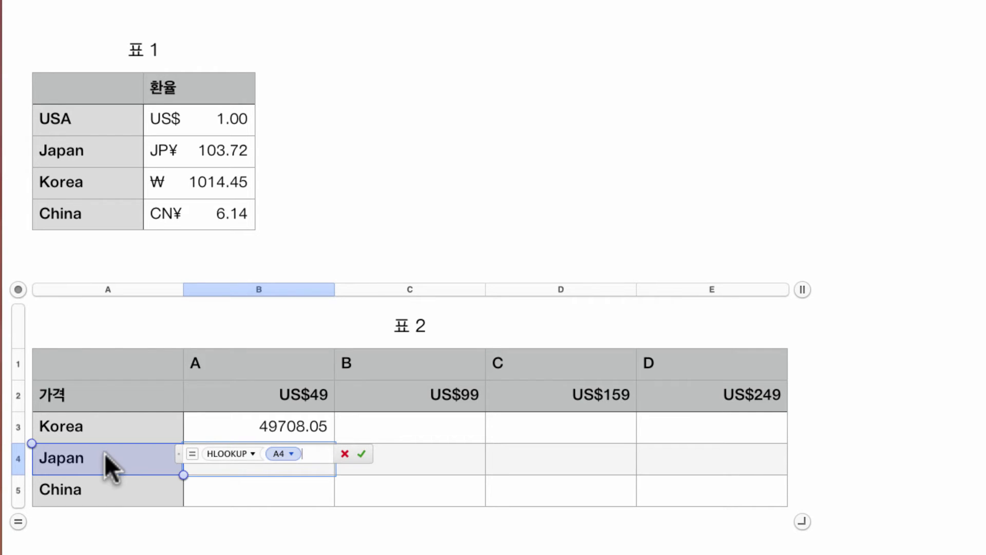
type(",")
left_click(127, 114)
left_click_drag(135, 125, 212, 218)
- Complete the HLOOKUP in cell B4 with row index 1 and match option 0, separated by a comma
type(",")
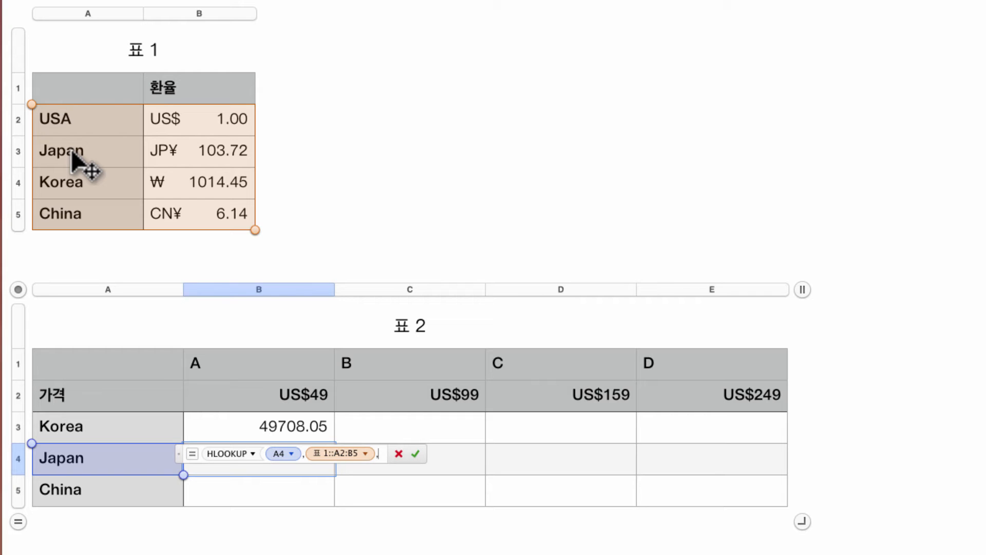
type("1")
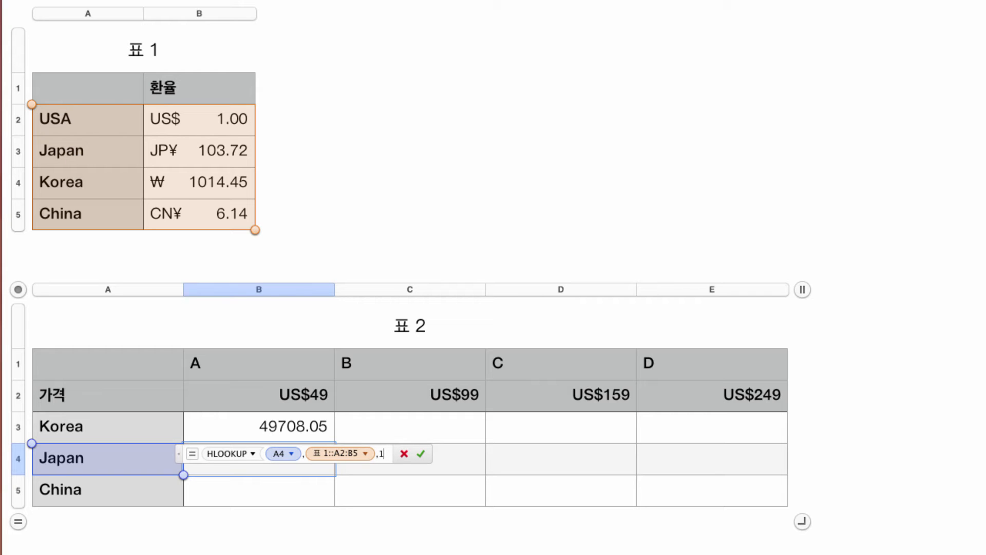
type(".0")
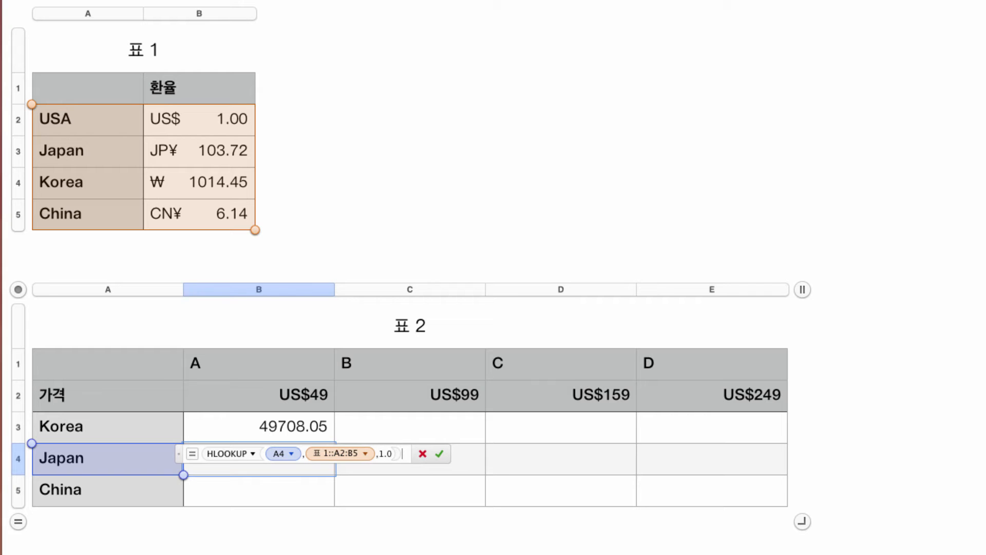
key("Left")
key("BackSpace")
type(",")
key("Return")
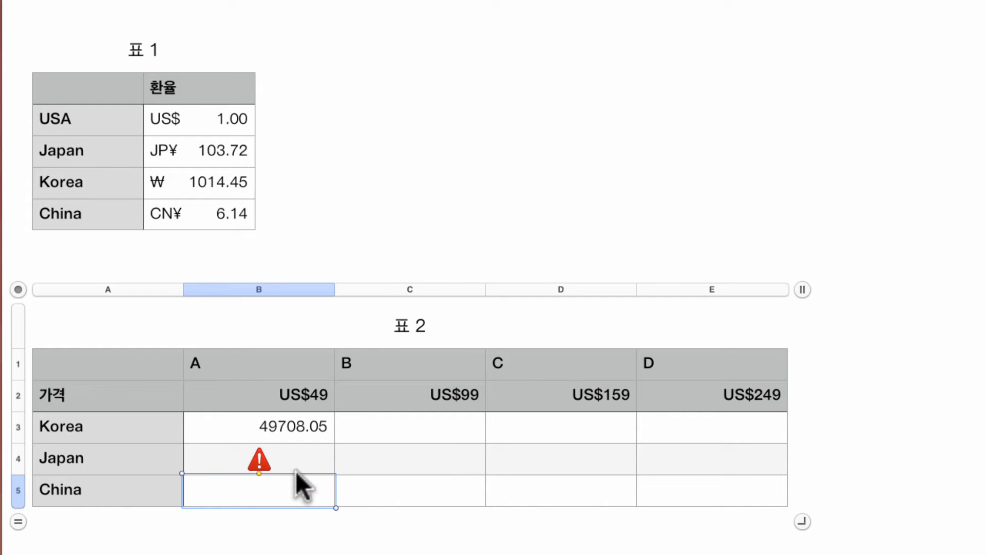
- Remove the A4 search value from the HLOOKUP formula in cell B4 of 표 2
left_click(304, 452)
left_click(304, 453)
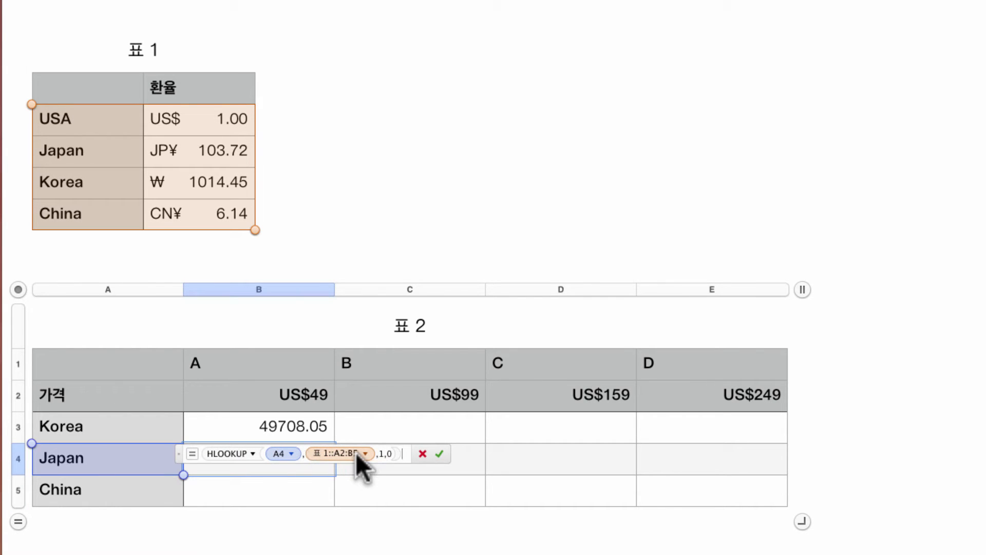
left_click(383, 454)
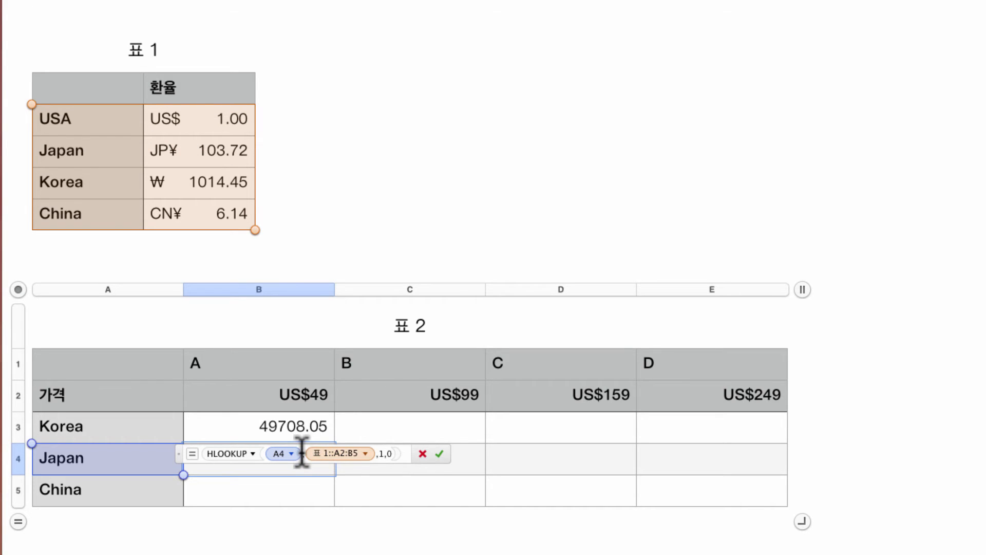
key("Left")
key("BackSpace")
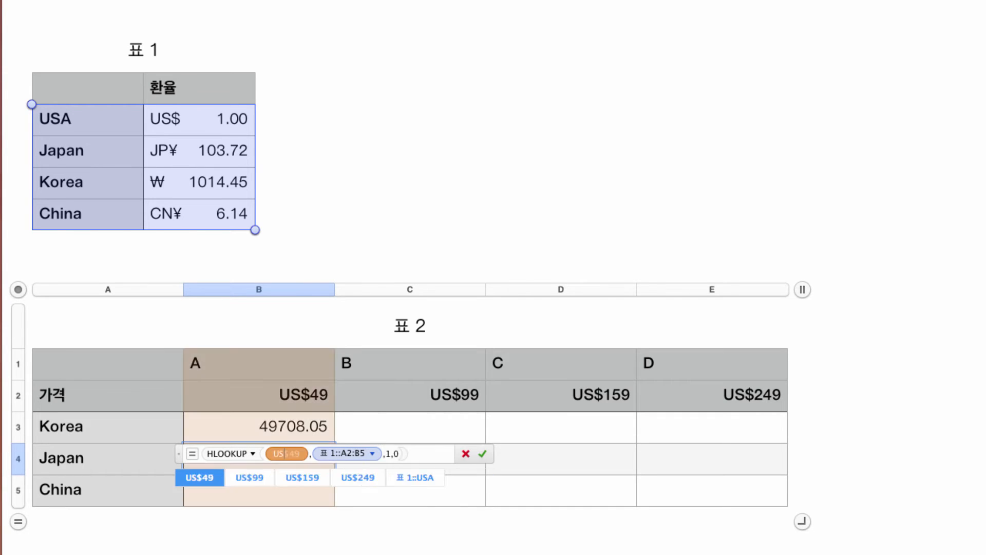
type("USA")
key("Return")
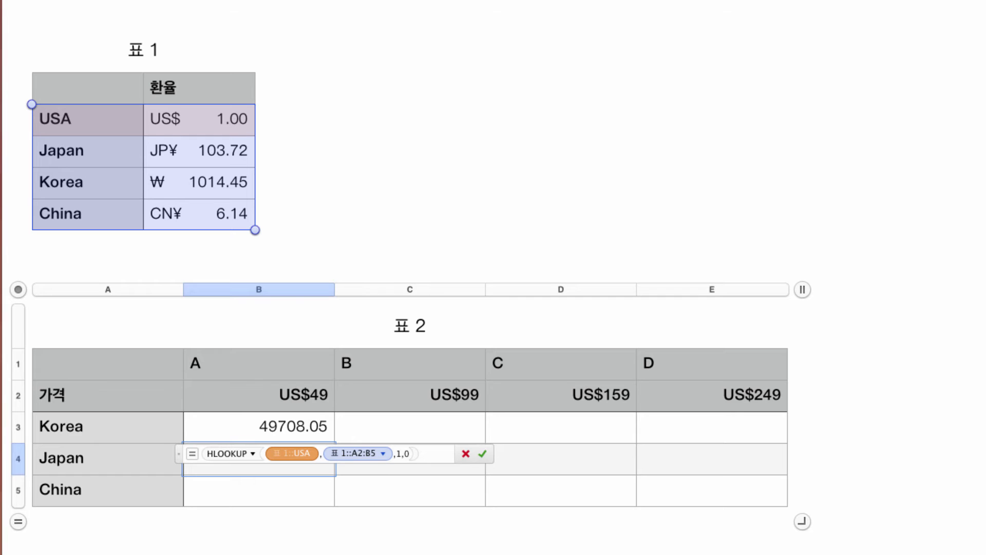
key("BackSpace")
key("BackSpace")
key("BackSpace")
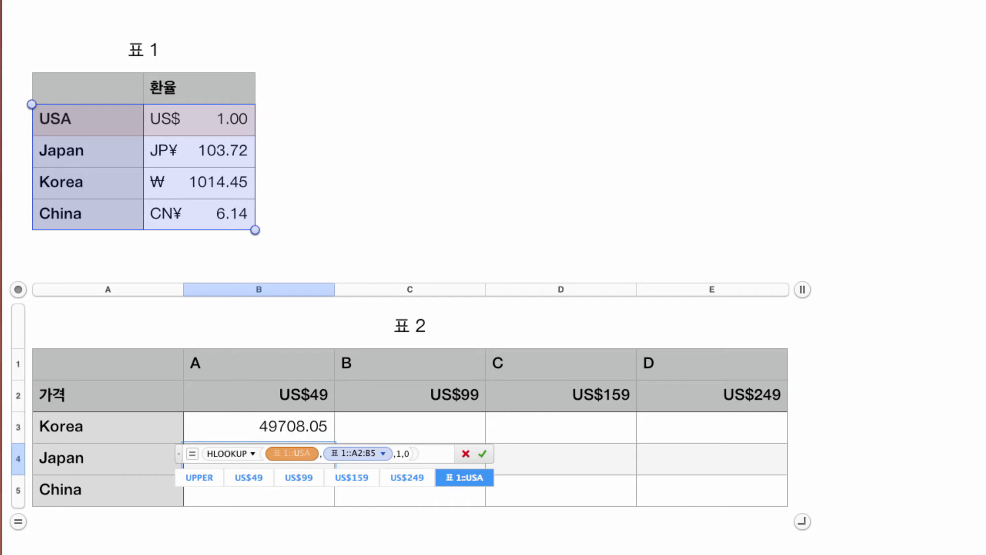
- Use the quoted text "USA" as the search value of the HLOOKUP formula and commit it
type("(")
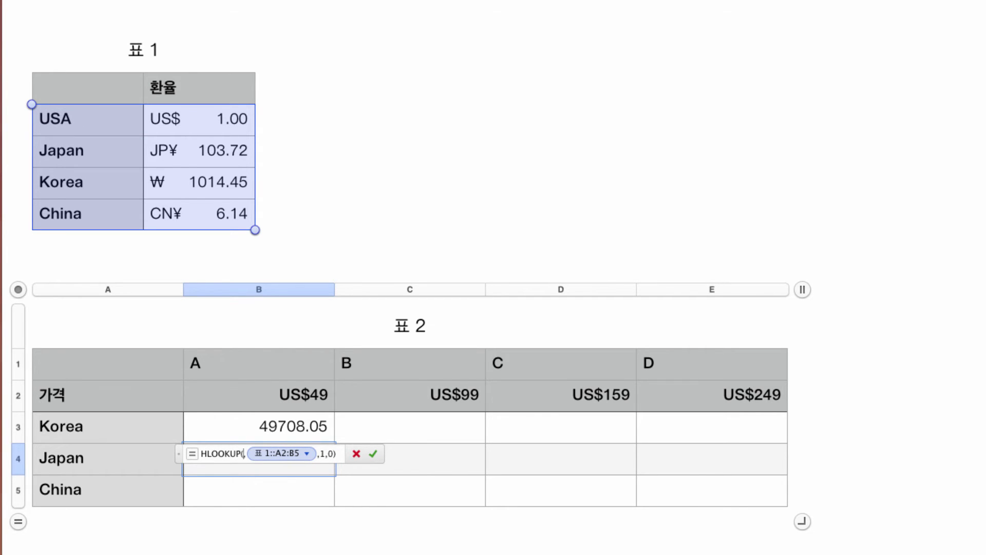
type("\"USA\",")
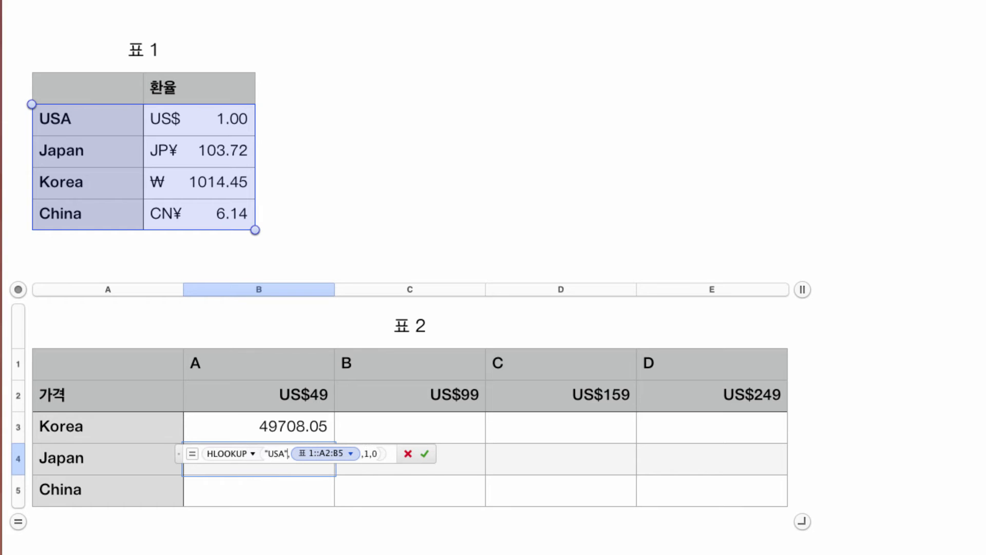
key("Return")
- Set the row index of the HLOOKUP formula in cell B4 of 표 2 to 2
left_click(275, 459)
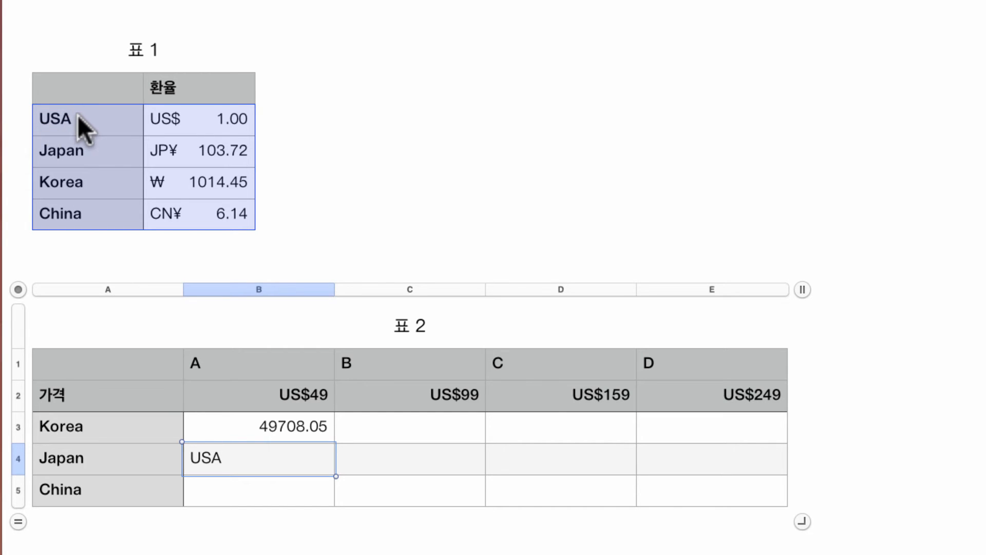
double_click(254, 465)
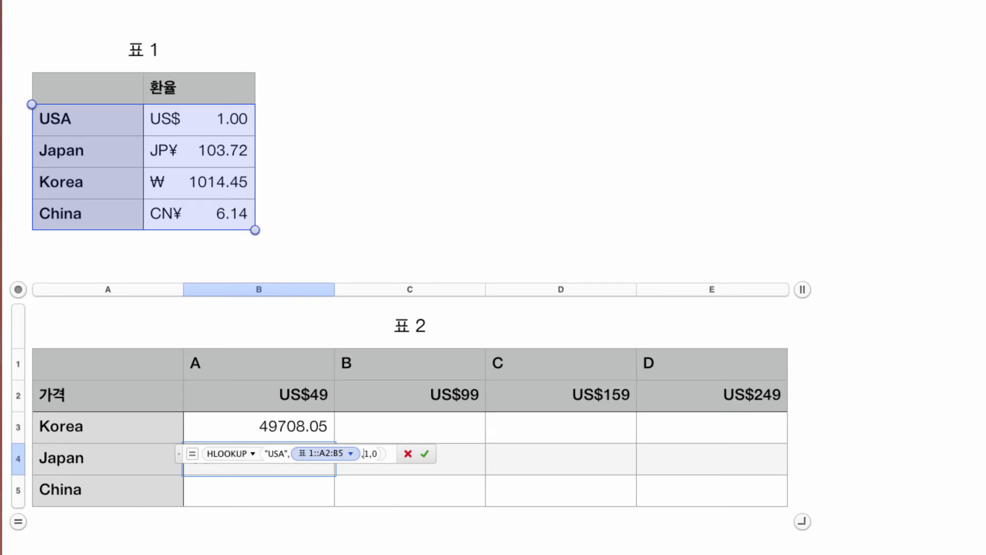
key("BackSpace")
type("2")
key("Return")
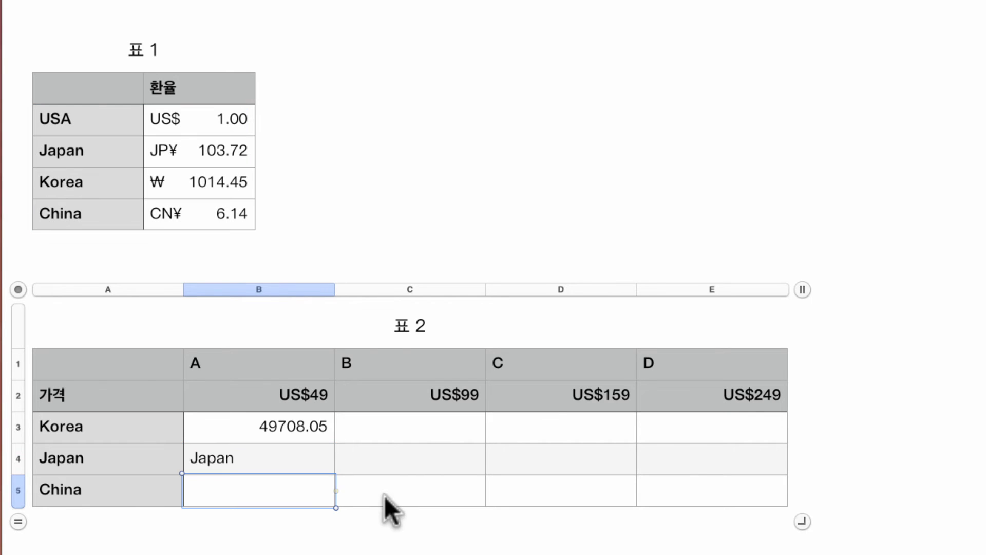
- Set the row index of the HLOOKUP formula in cell B4 to 3, and reopen the formula for editing
left_click(314, 462)
double_click(314, 461)
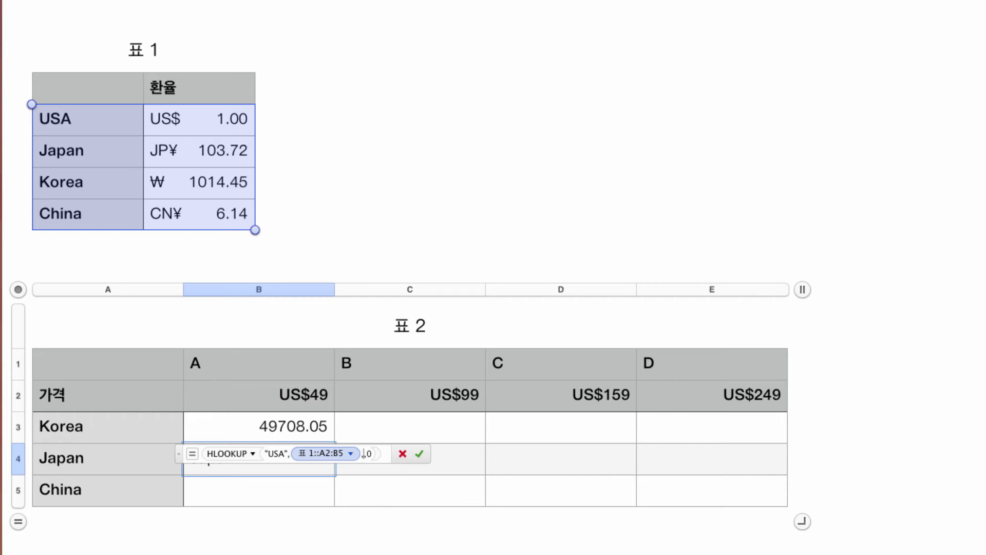
key("Return")
left_click(314, 462)
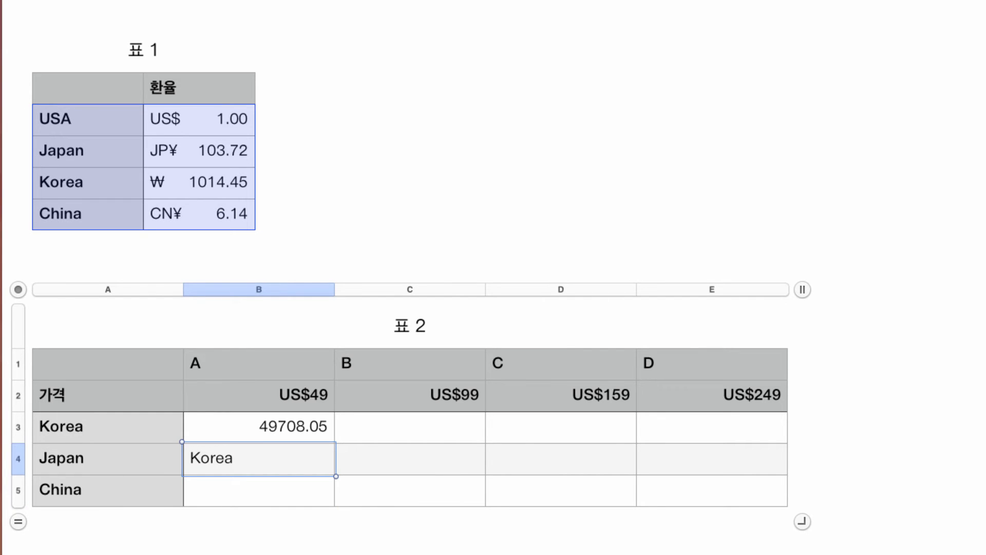
double_click(270, 451)
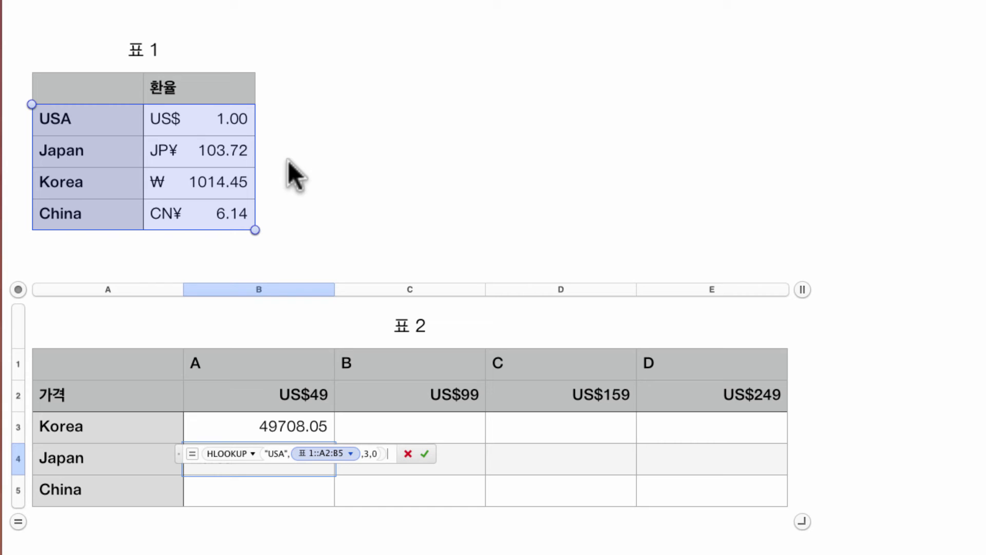
- Close the formula in cell B4 of 표 2 and start a LOOKUP formula in cell B5 with A5 as the search value
left_click(423, 449)
left_click(286, 493)
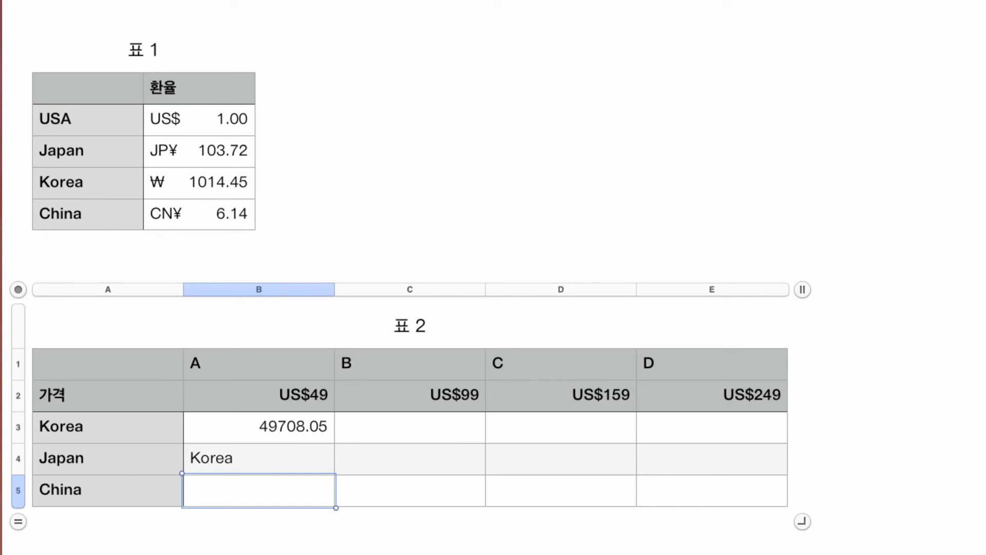
key("=")
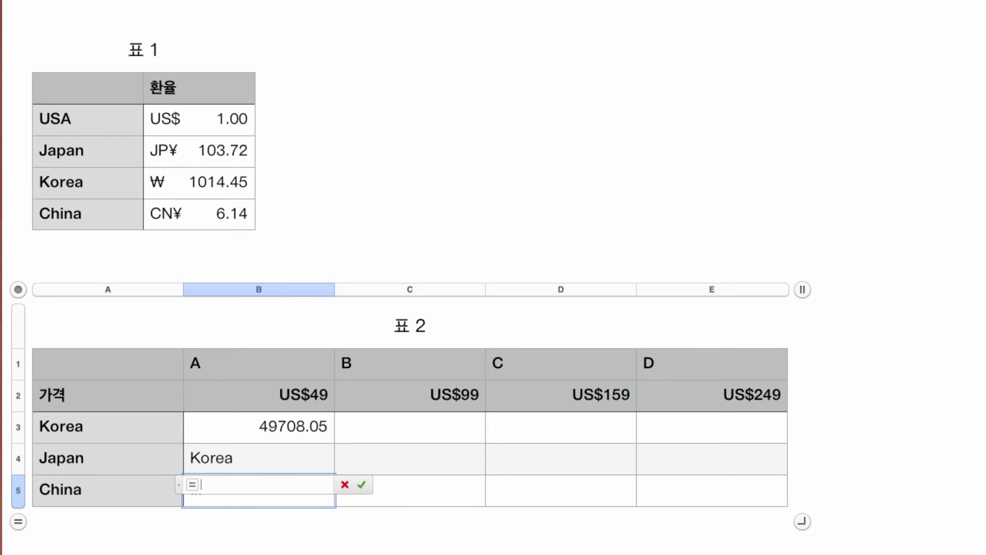
type("LOOKUP")
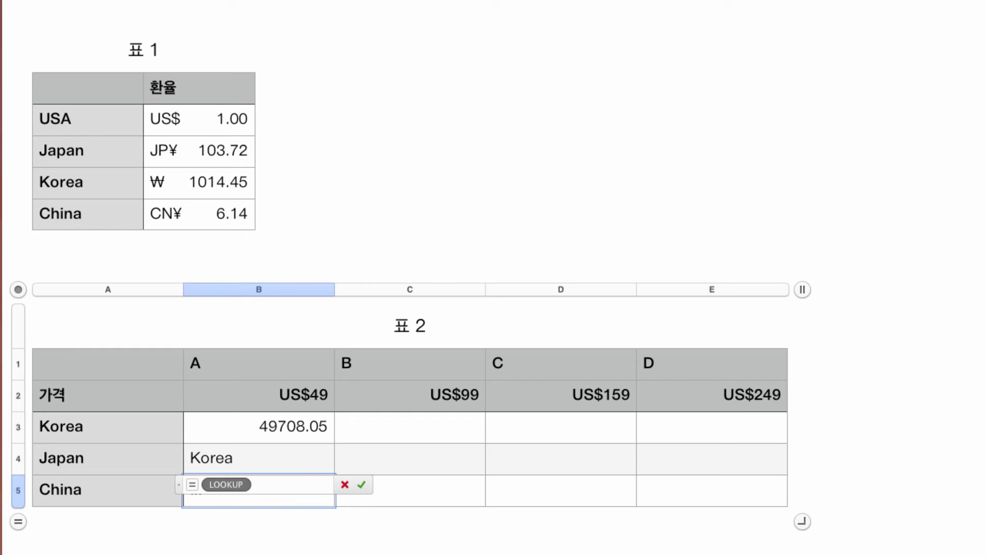
type("(")
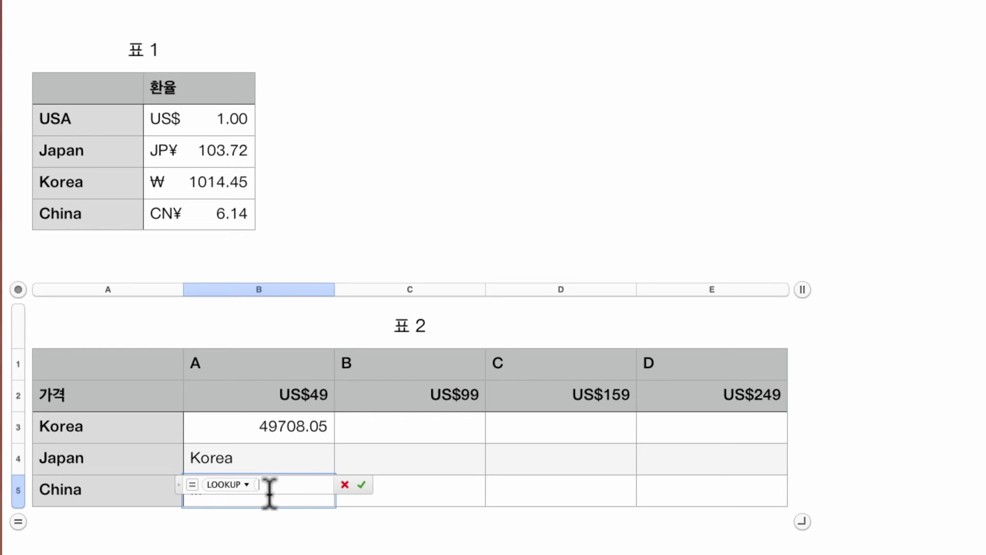
left_click(115, 491)
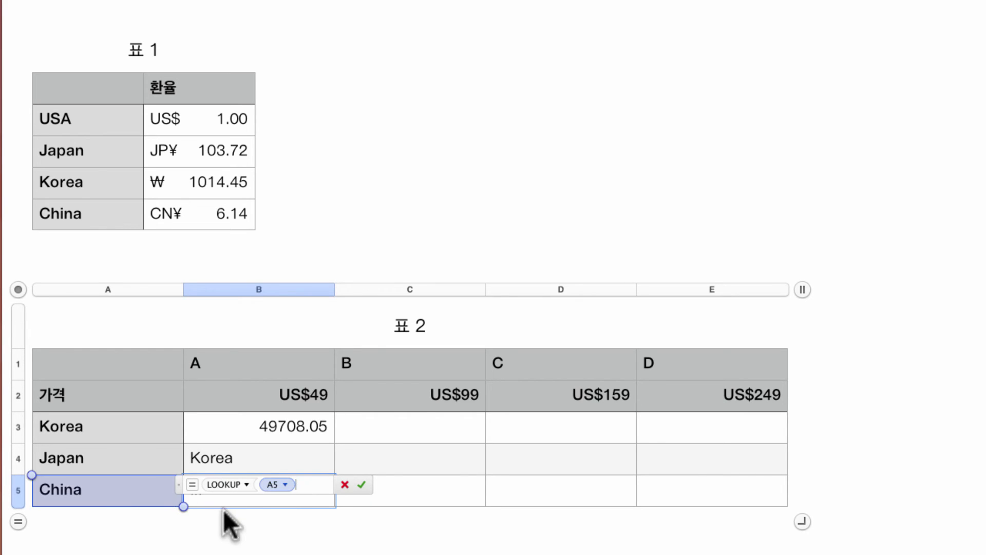
type(",")
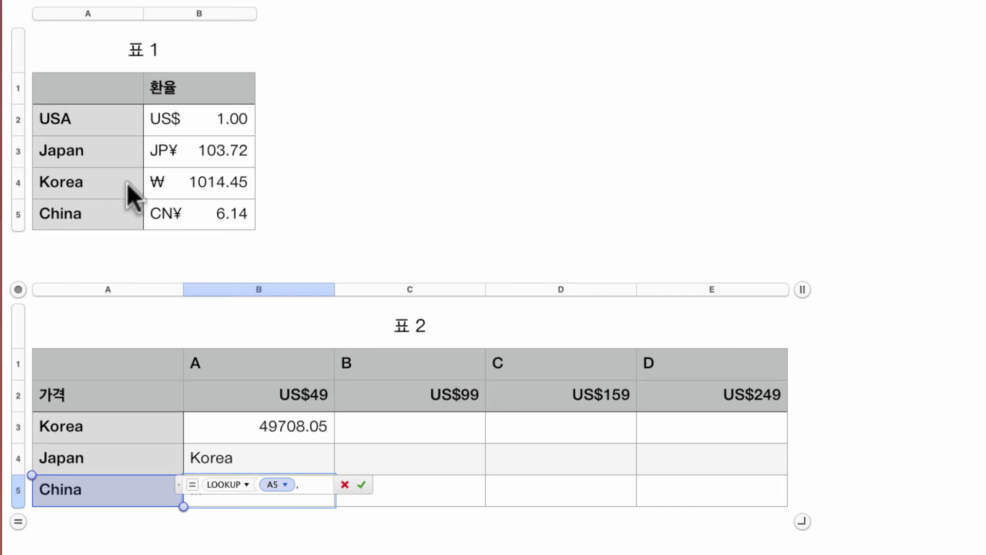
- Complete the LOOKUP formula with 표 1 cells A2:A5 as the search range and B2:B5 as the result range, and commit it
left_click(89, 126)
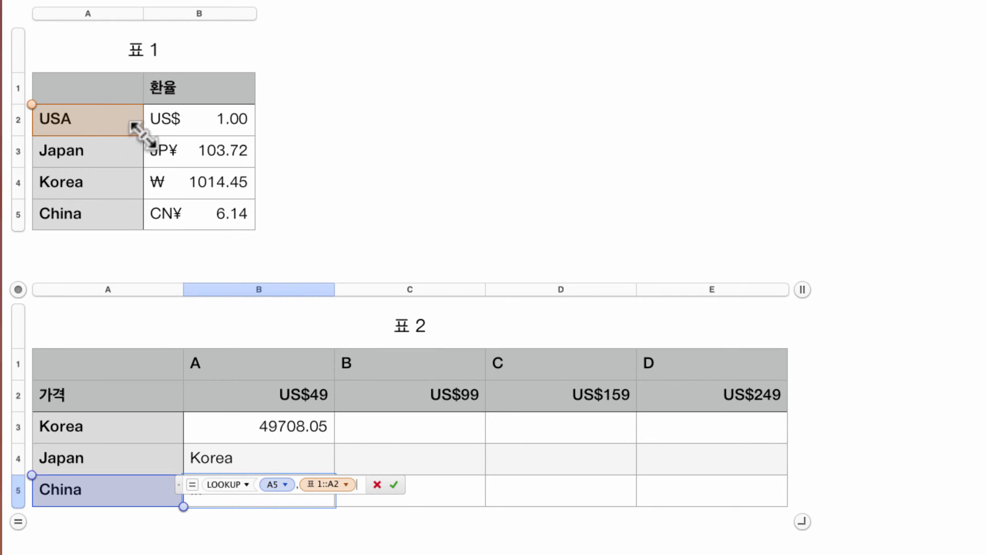
left_click_drag(142, 135, 135, 225)
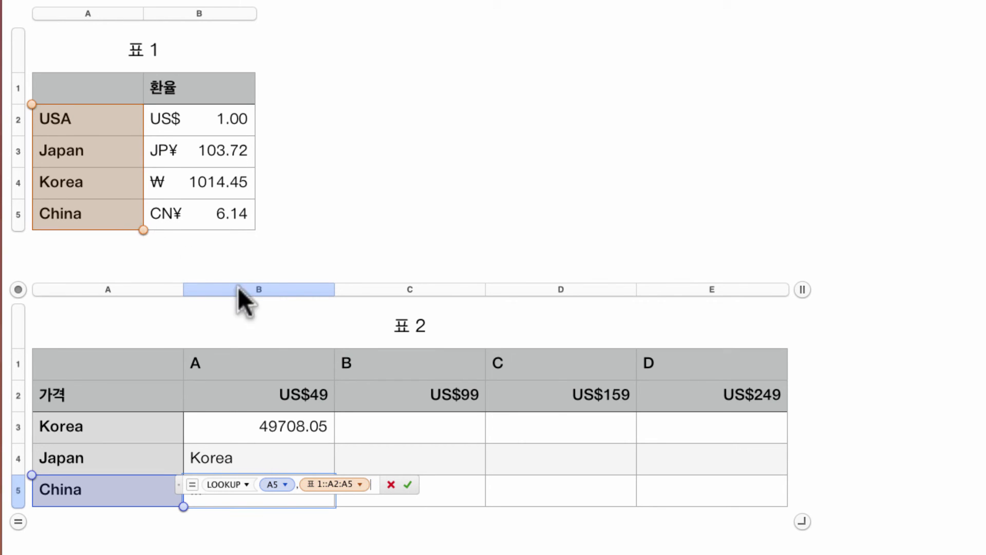
type(",")
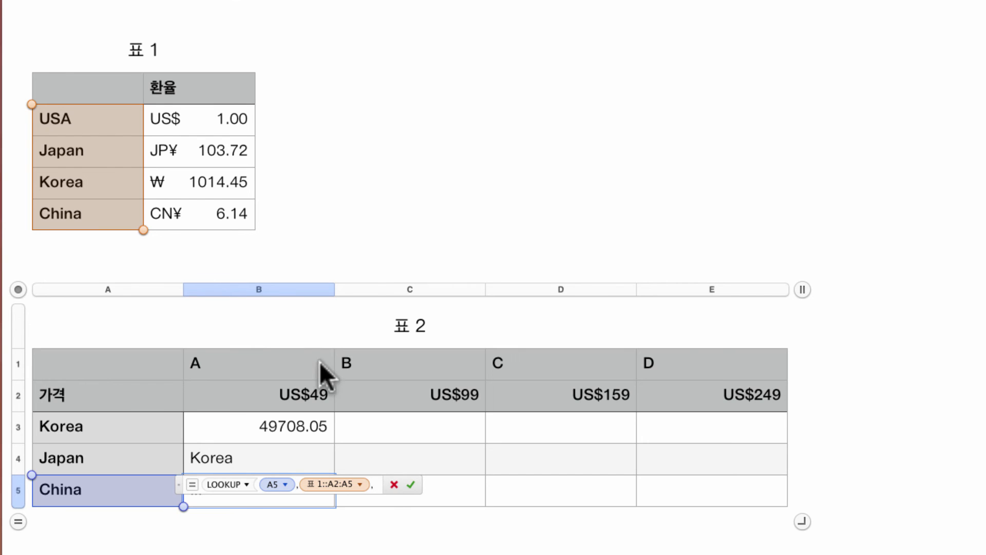
left_click(213, 126)
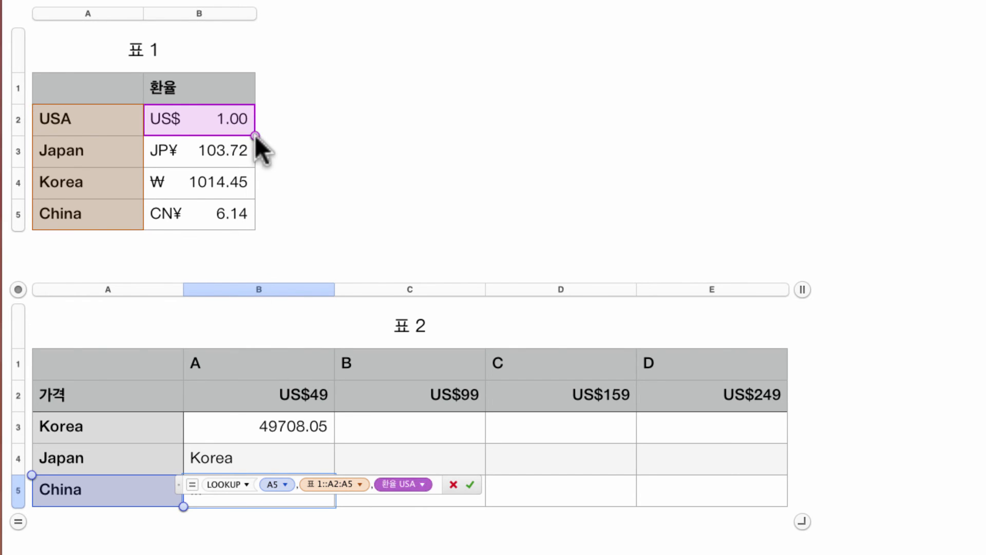
left_click_drag(255, 135, 242, 224)
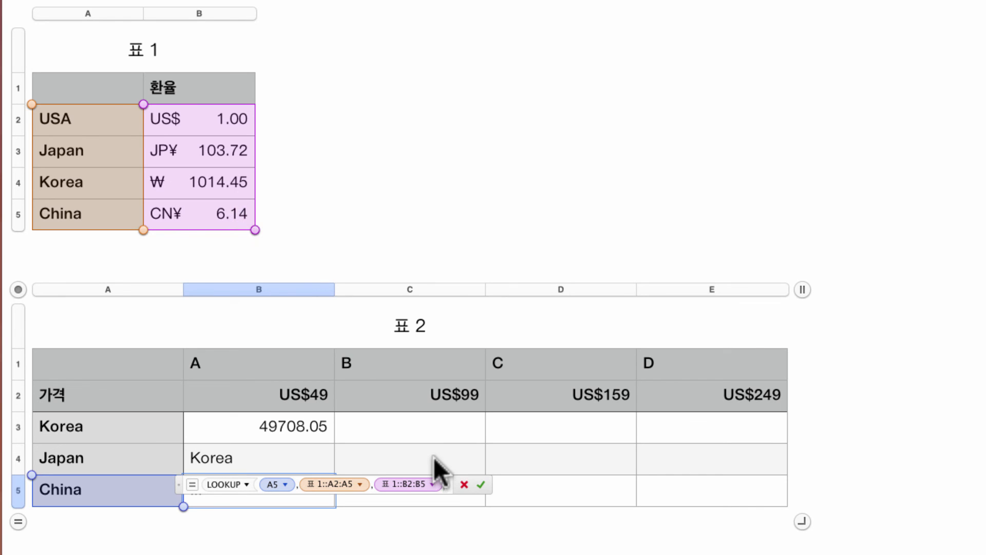
type(")")
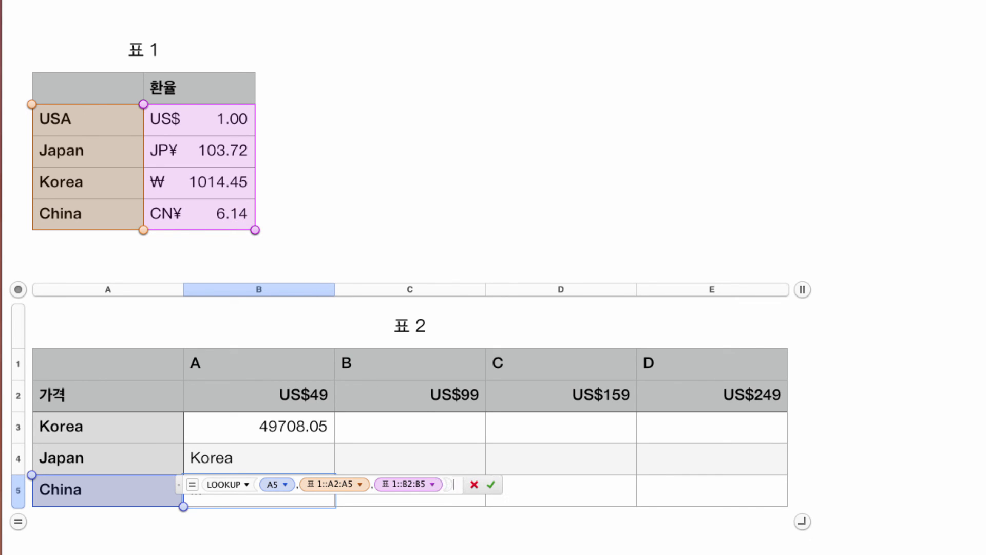
left_click(490, 483)
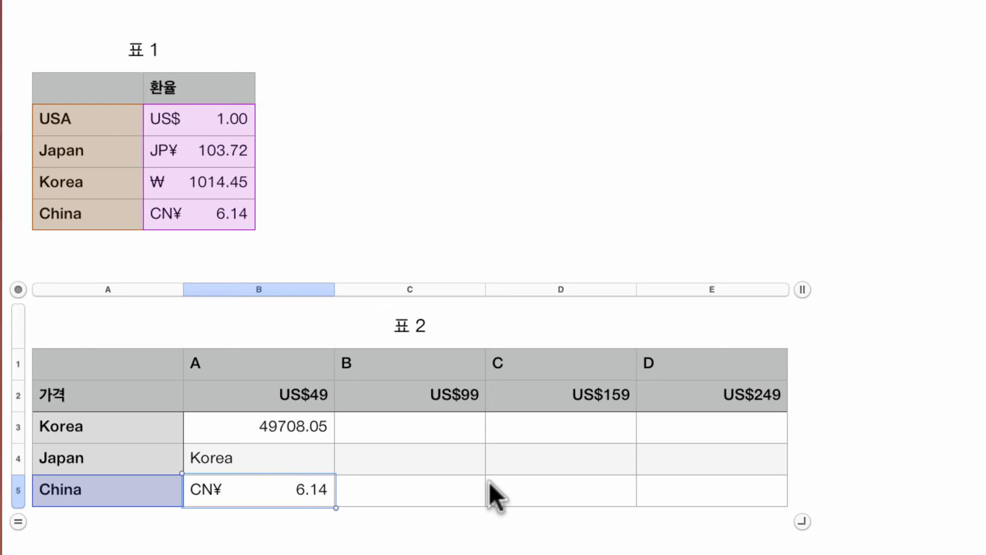
- Multiply the LOOKUP formula in cell B5 of 표 2 by the dollar price in B2 and commit it
double_click(311, 495)
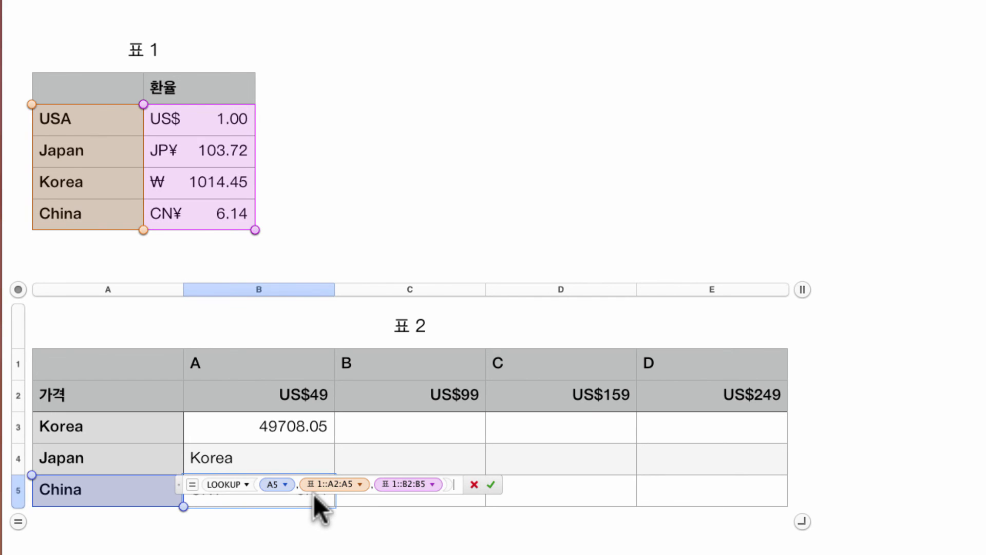
type("*")
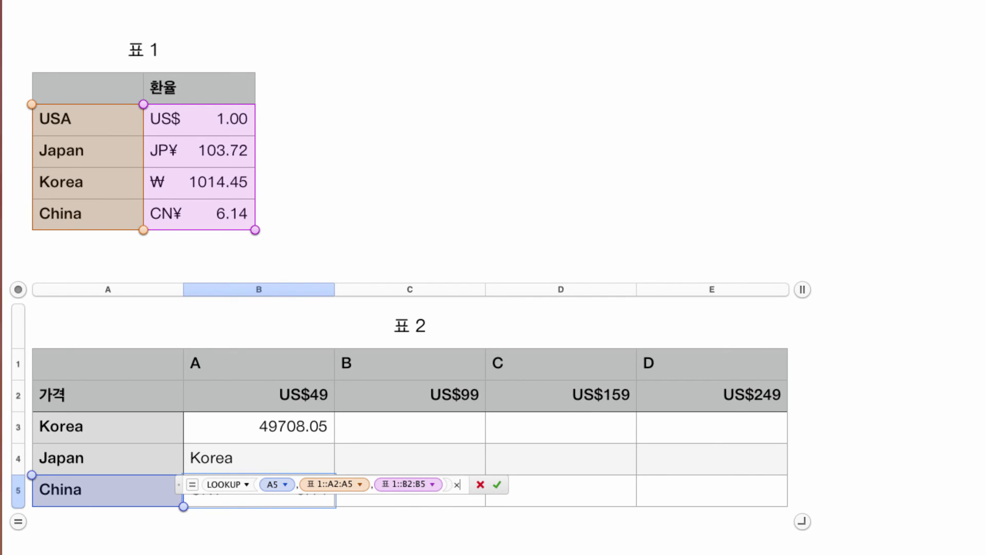
left_click(302, 402)
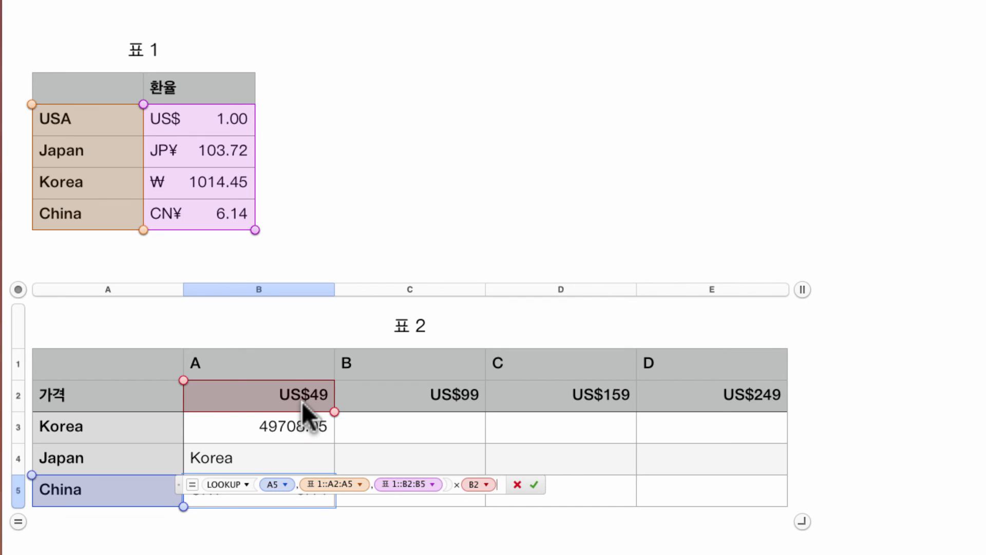
key("Return")
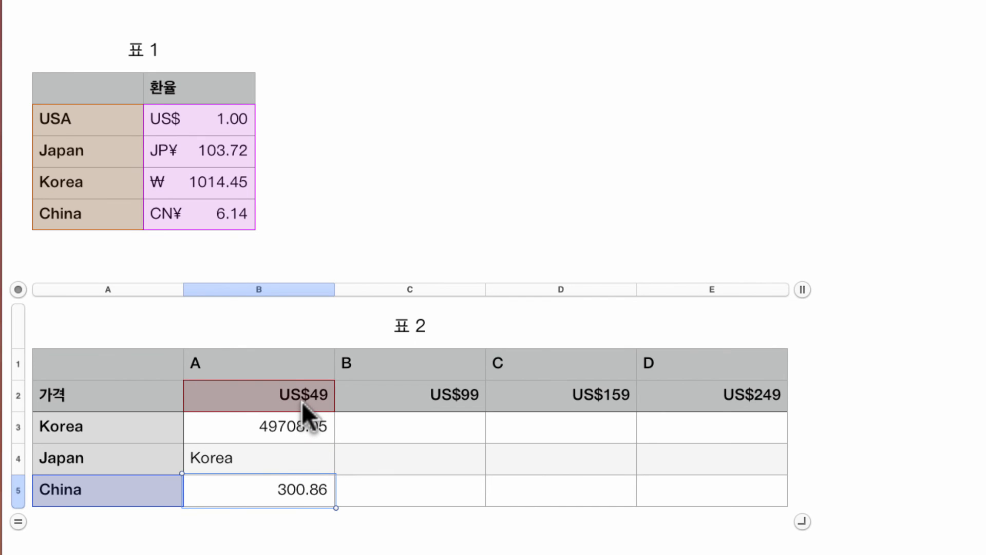